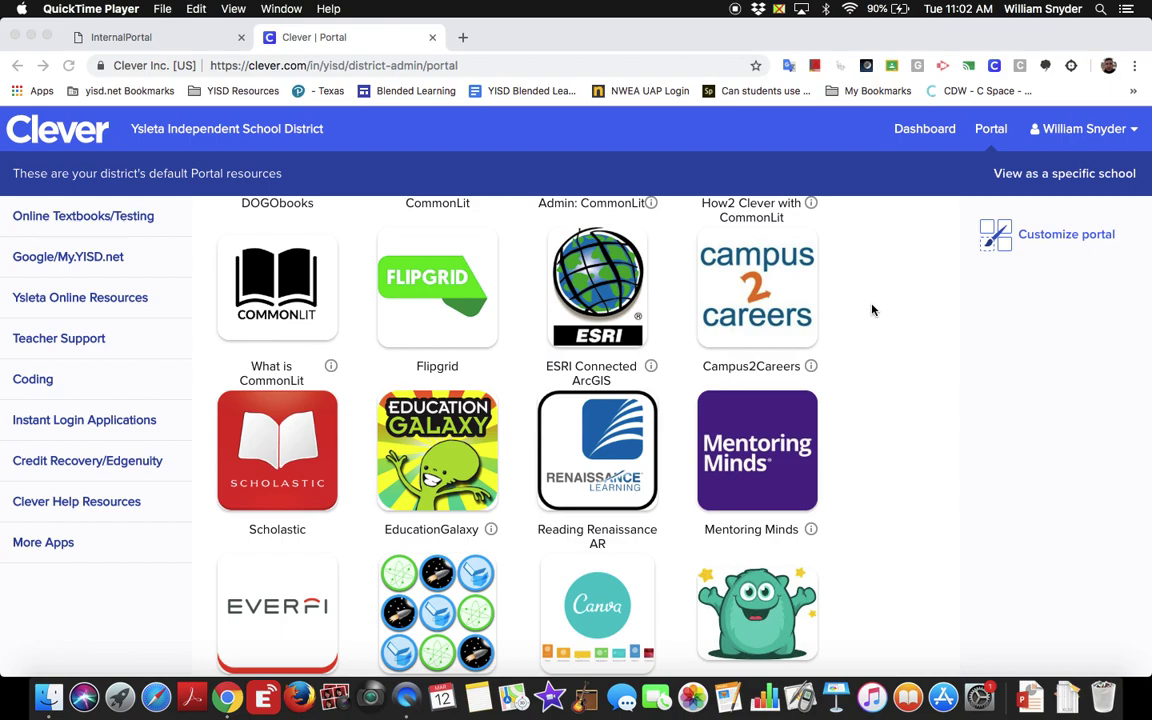
Scroll down the Clever portal app grid to reveal the TwistedWave Audio Recorder tile
scroll(872, 310, down, 3)
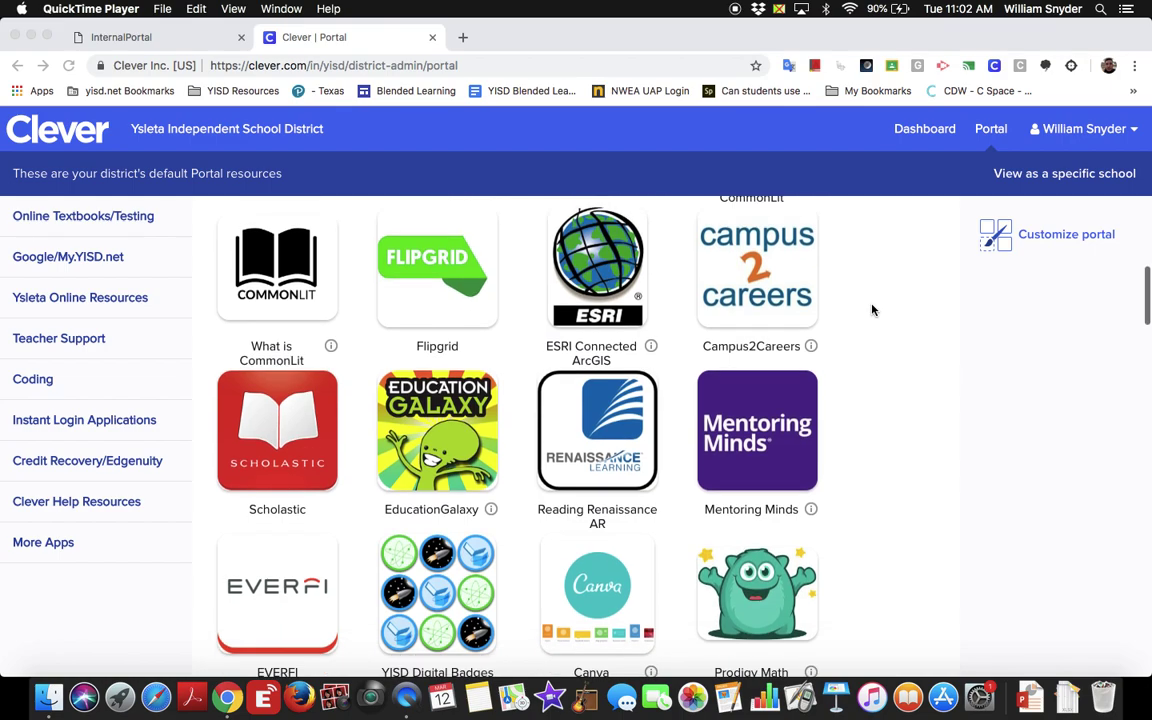
scroll(872, 310, down, 3)
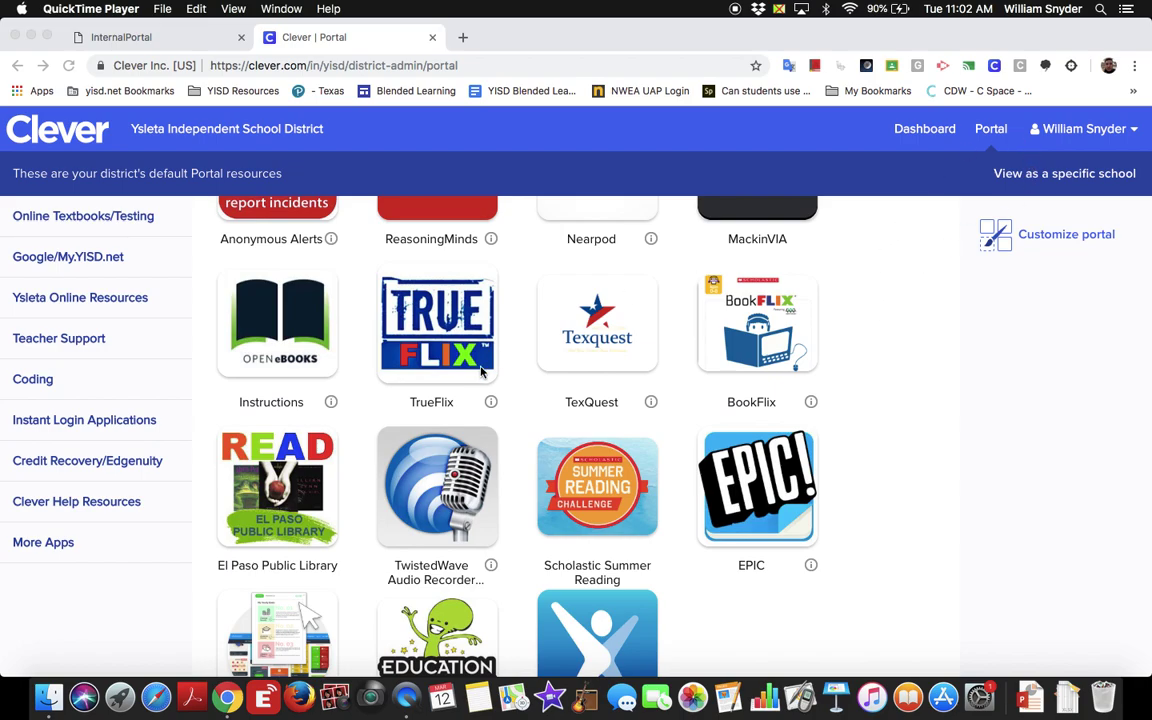
Launch TwistedWave from Clever, log out, and sign back in with the school Google account
click(398, 452)
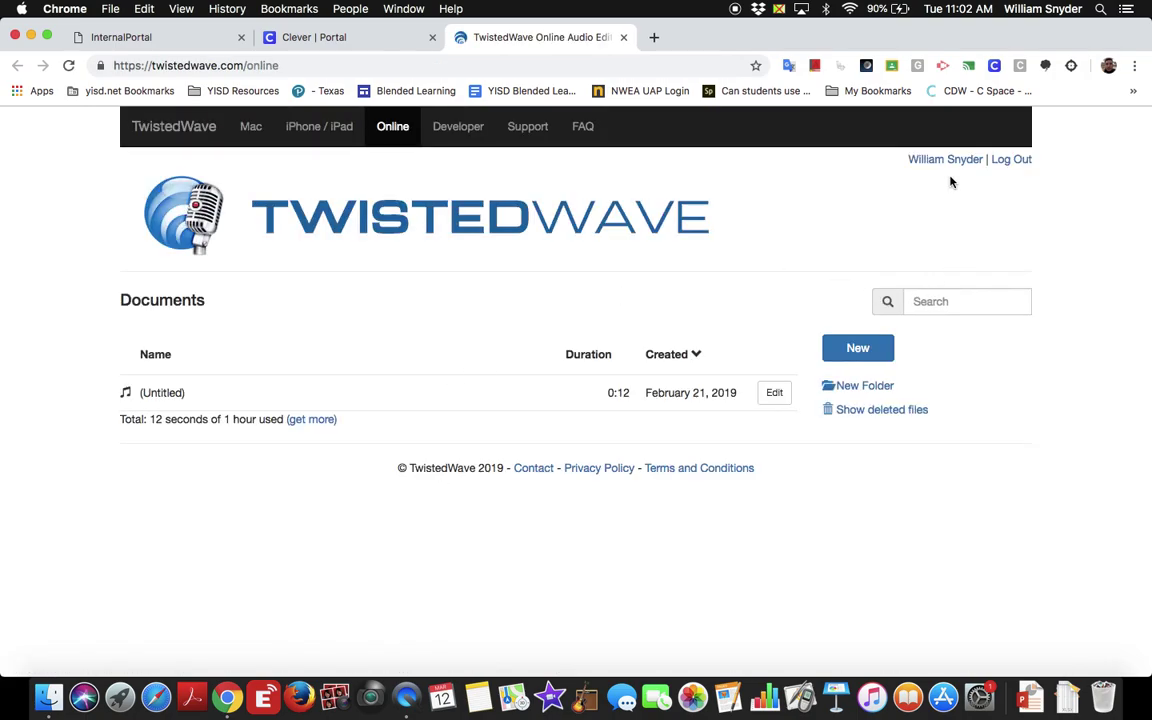
click(1003, 161)
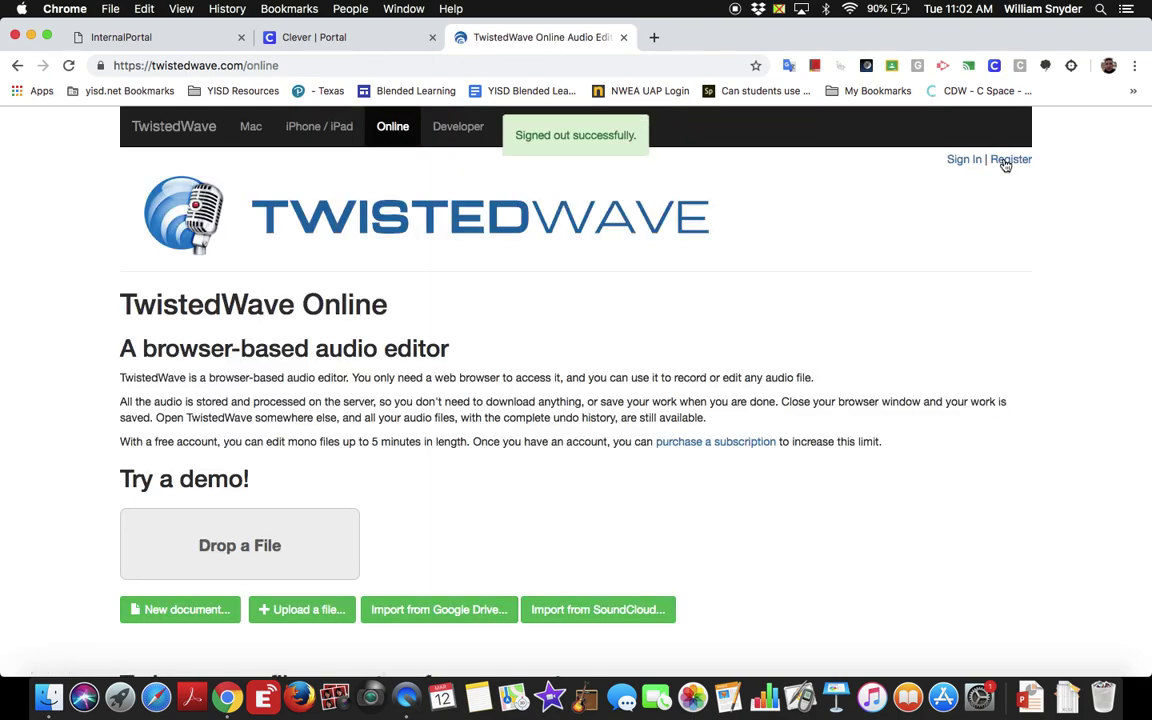
click(973, 163)
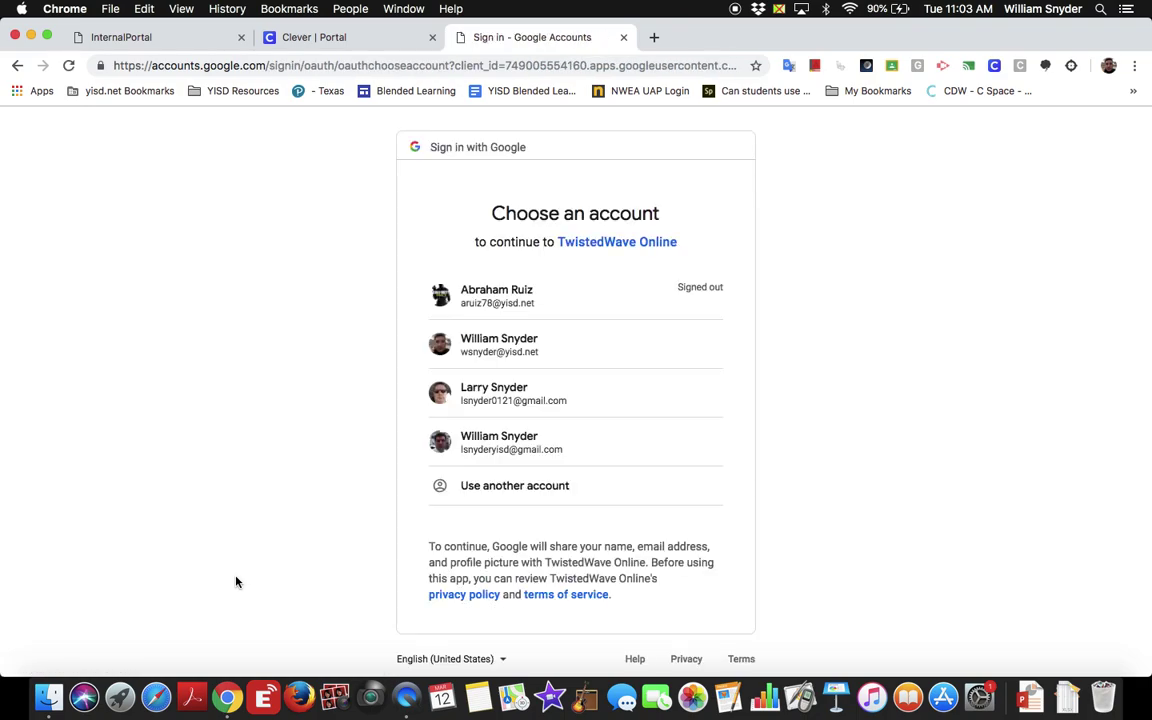
click(497, 357)
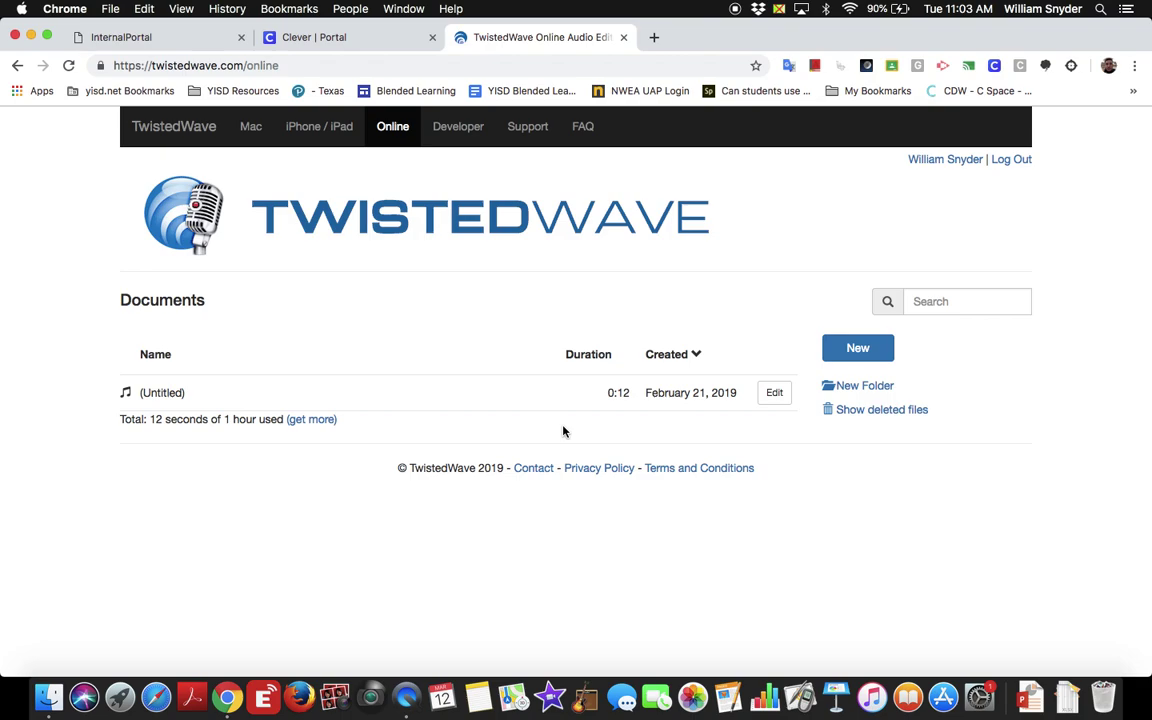
Create a new empty TwistedWave document and start recording a voice clip
click(859, 350)
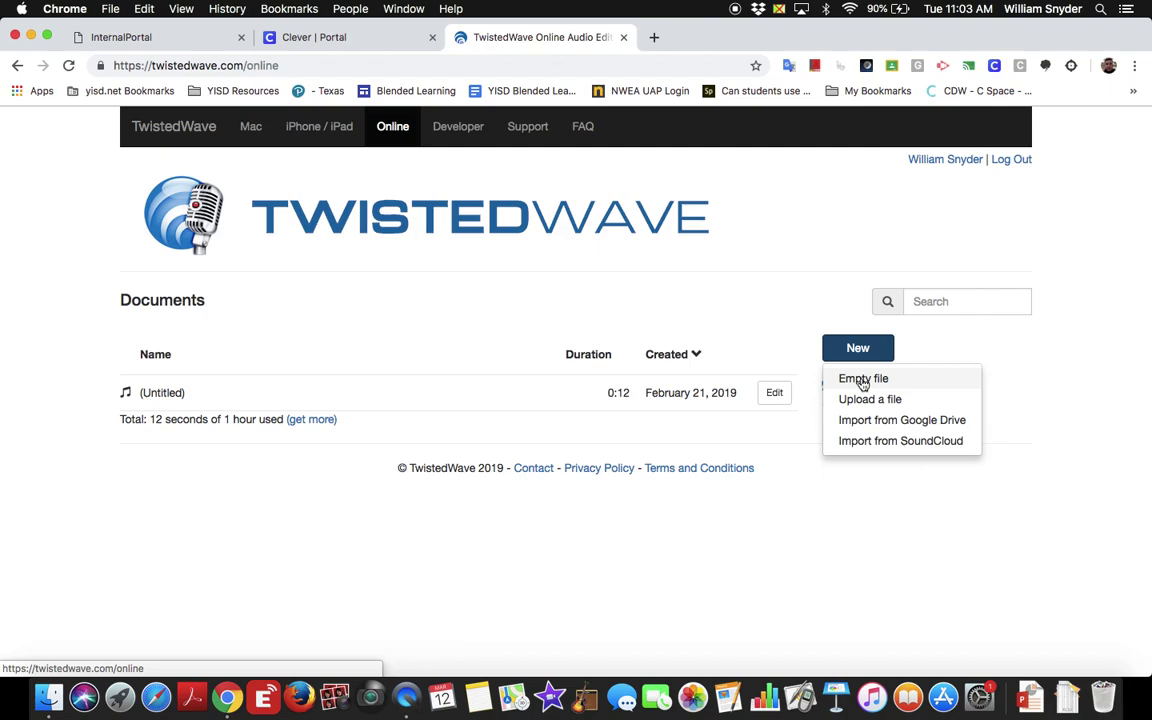
click(862, 379)
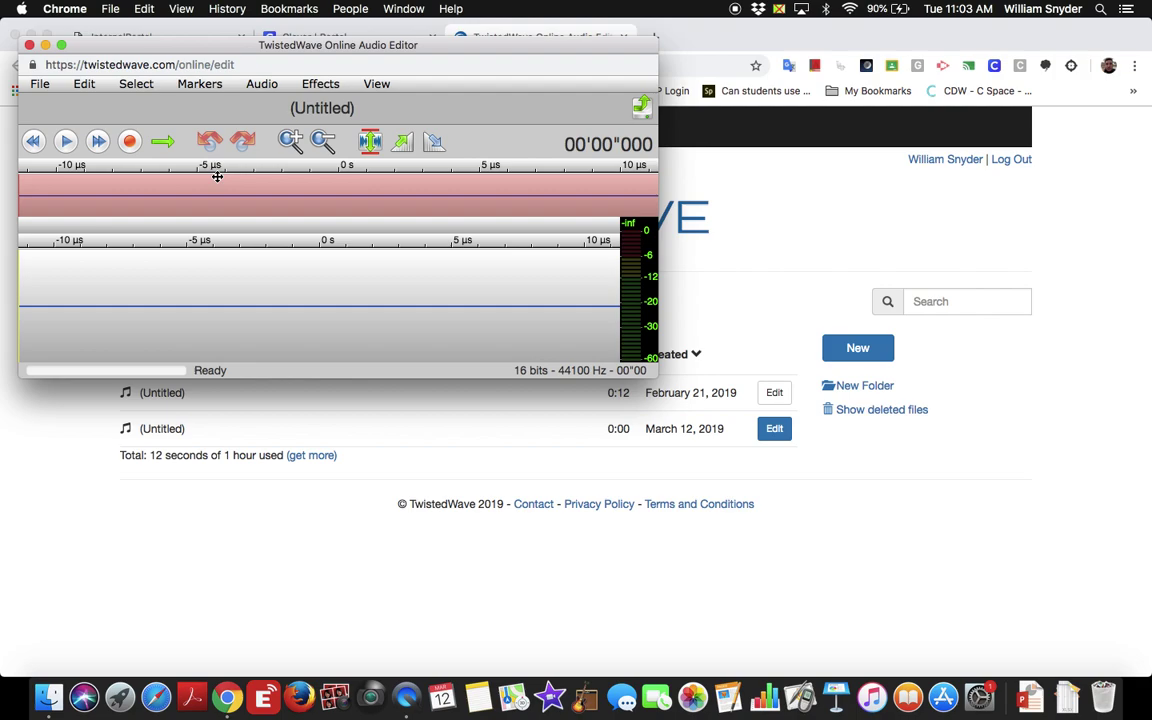
click(129, 143)
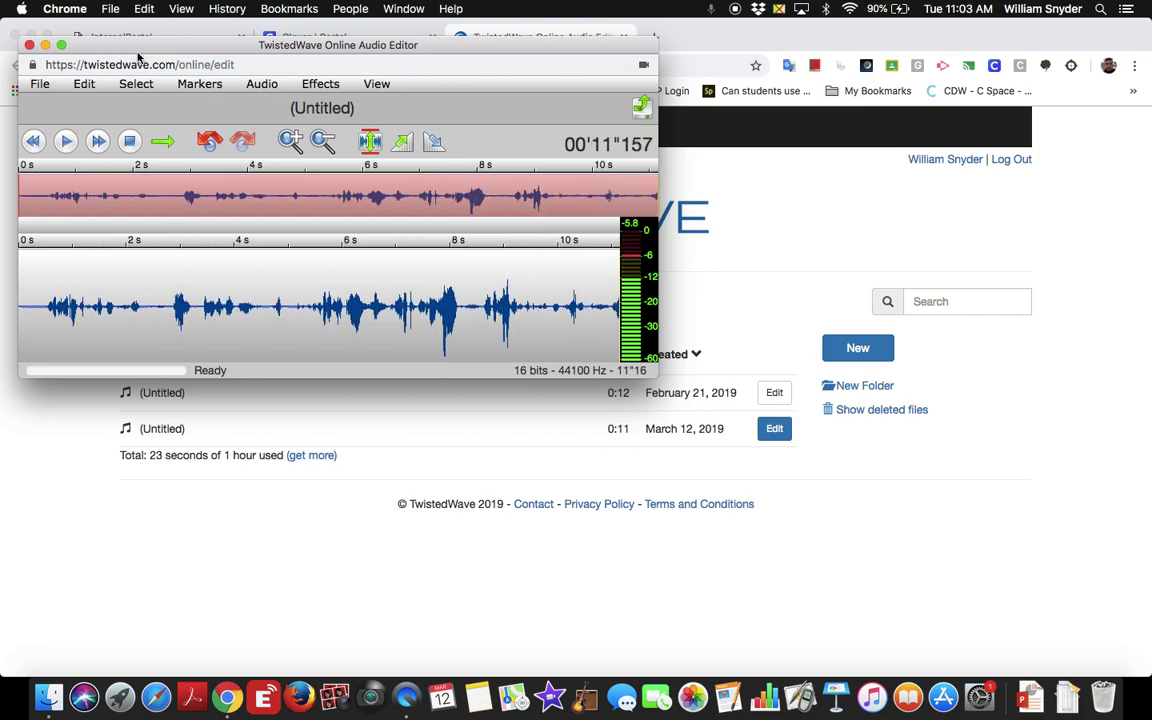
Stop recording, play the clip back briefly, rewind to its start, and open the File menu
click(130, 143)
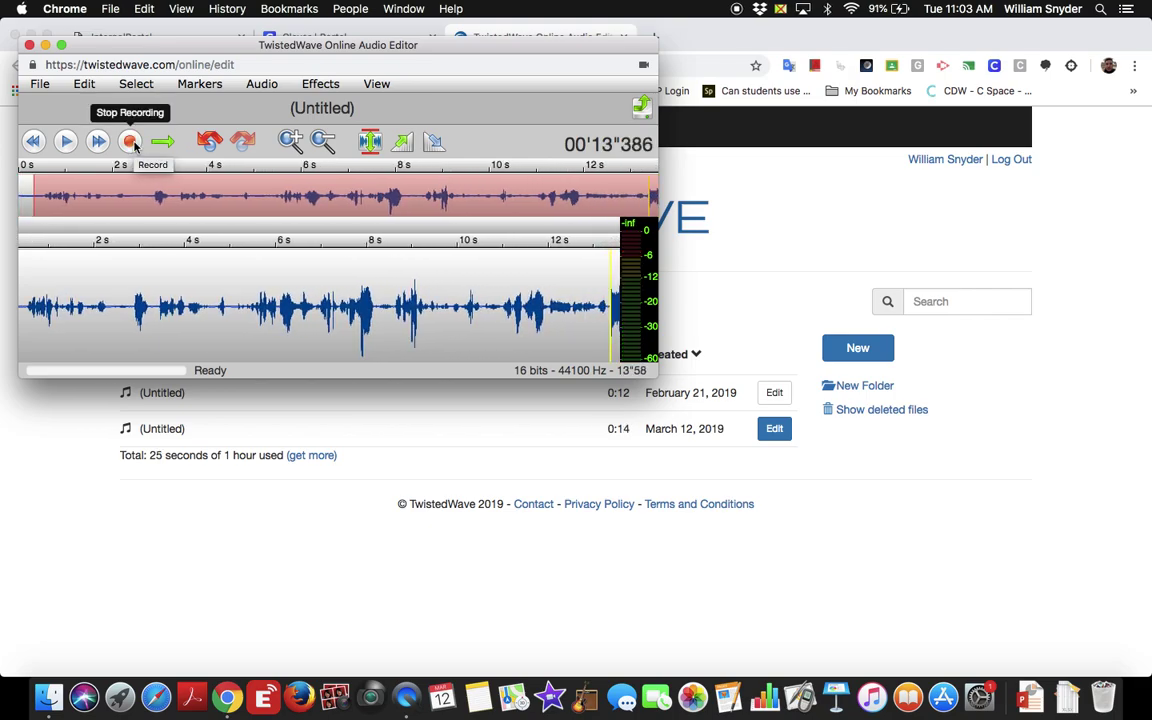
click(33, 143)
click(66, 143)
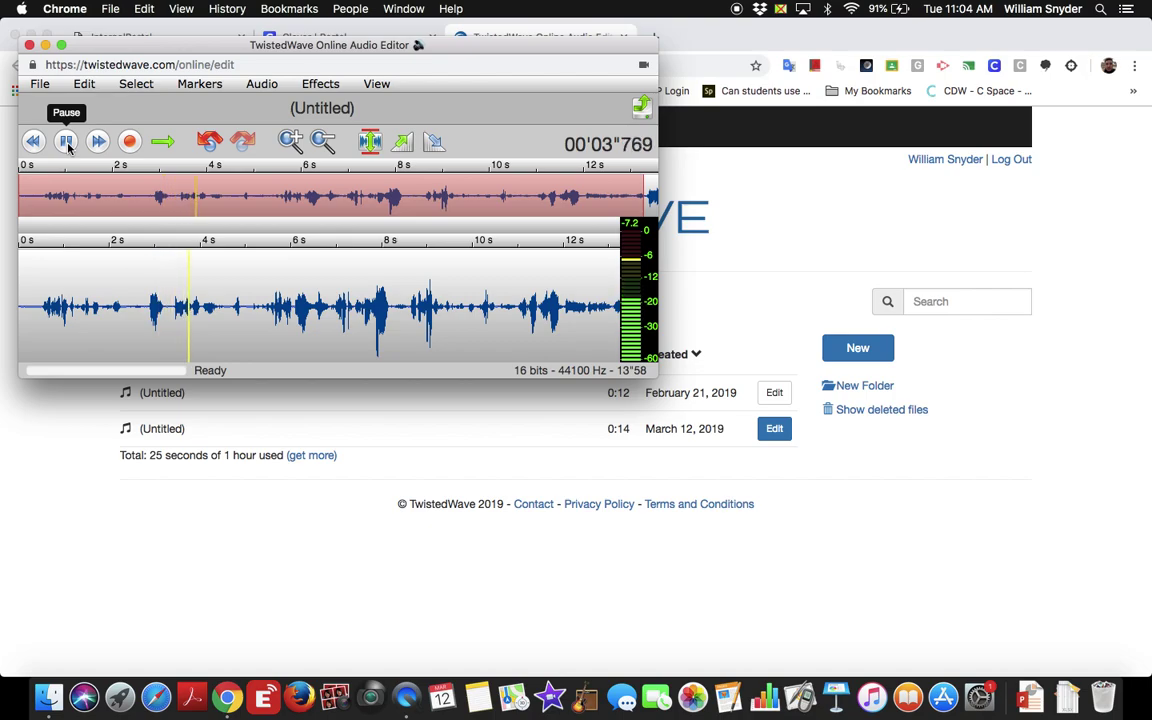
click(66, 143)
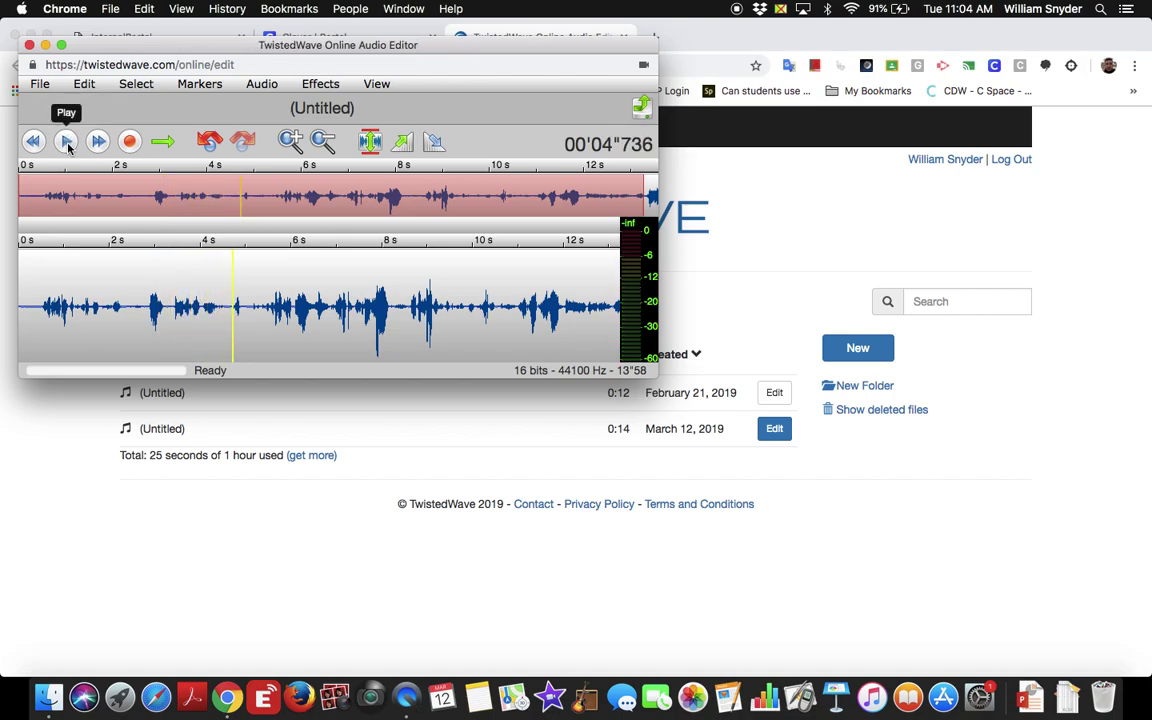
click(35, 142)
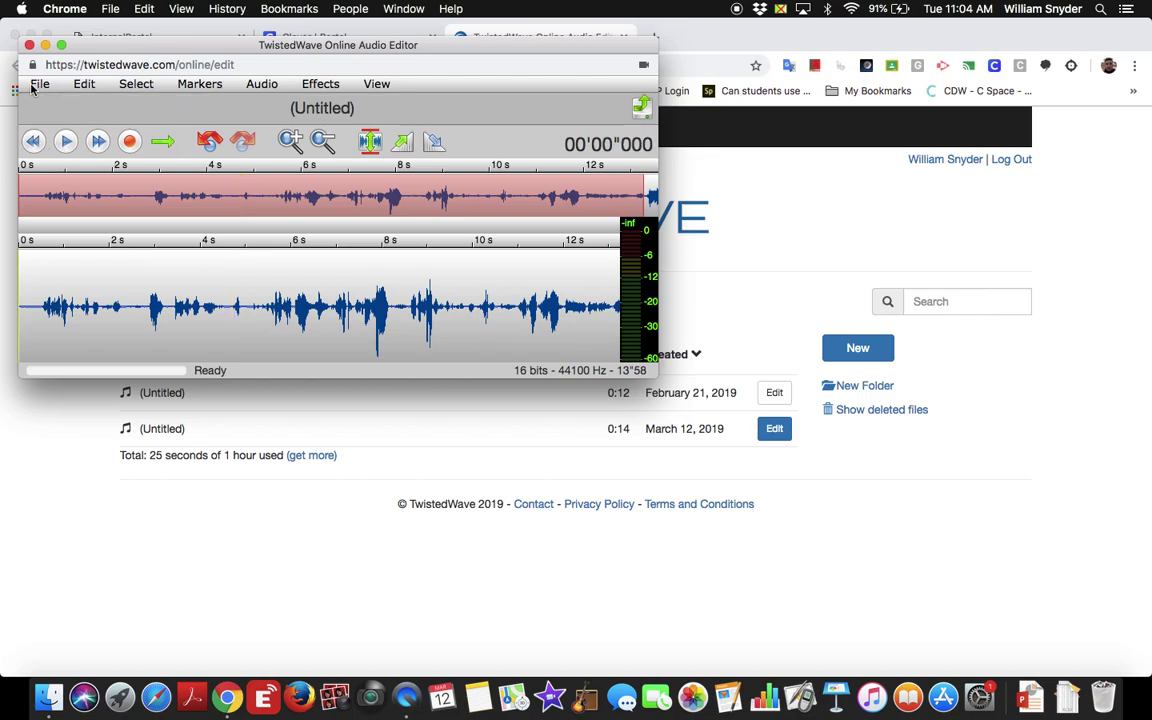
click(40, 85)
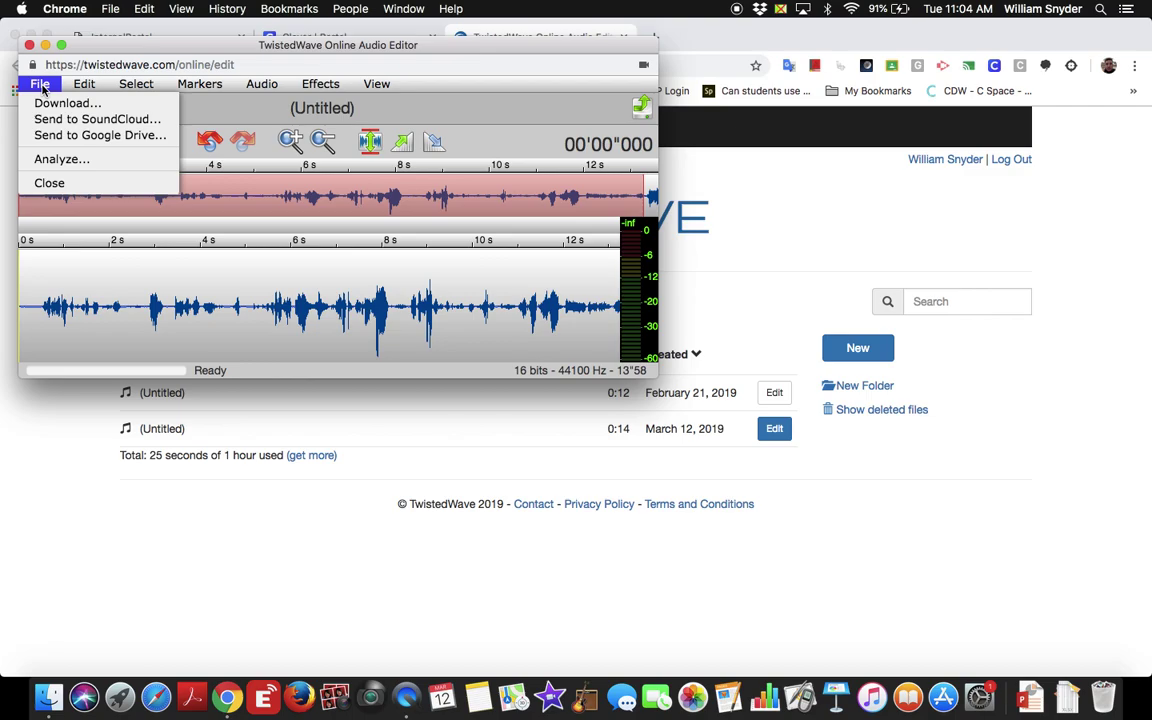
Send the recording to Google Drive as a 128 kbps MP3 titled NewsELA
click(58, 136)
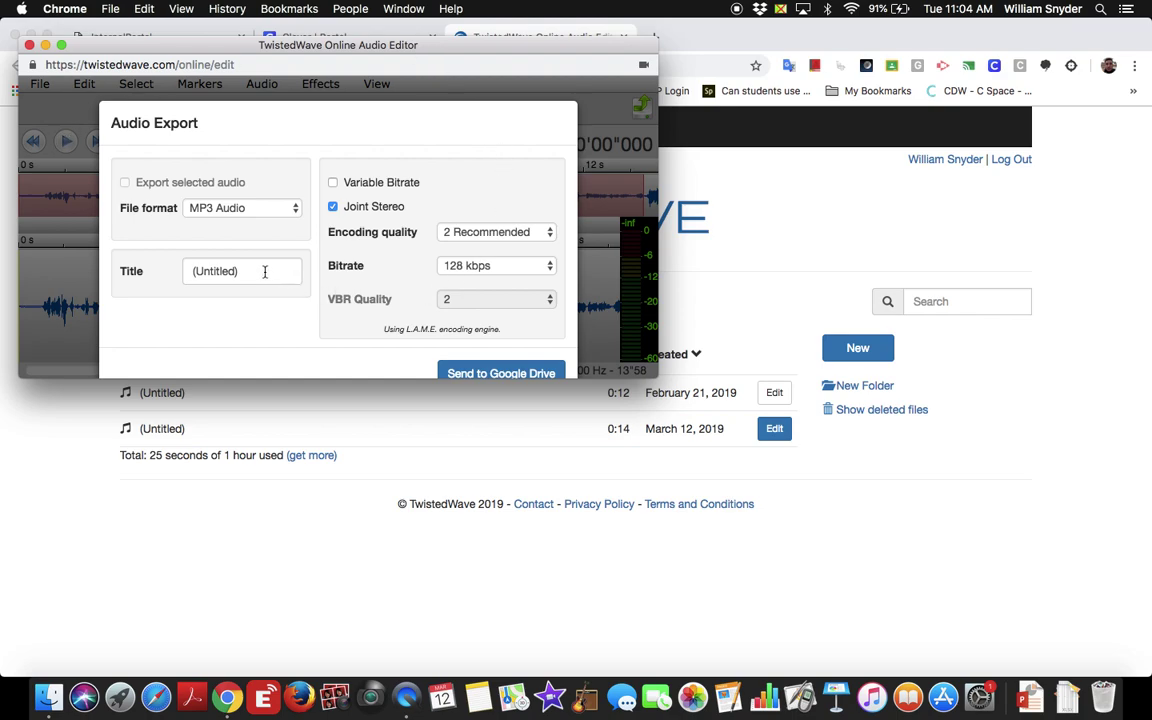
drag(265, 271, 189, 268)
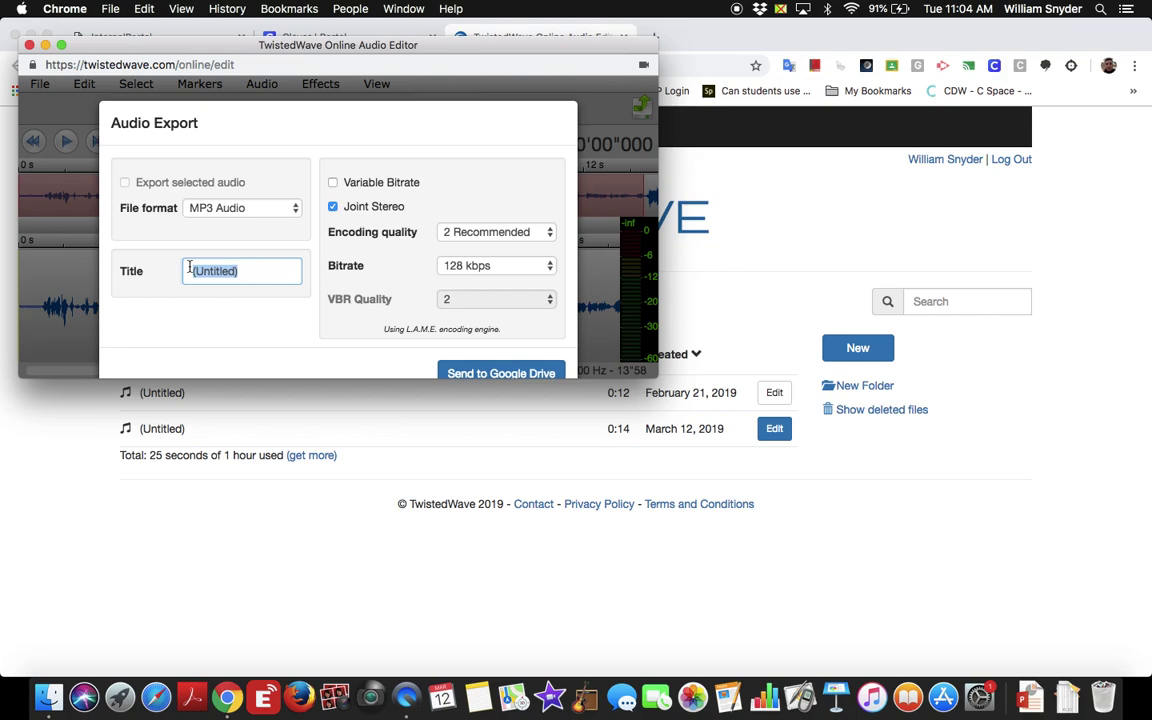
text(NewsELA)
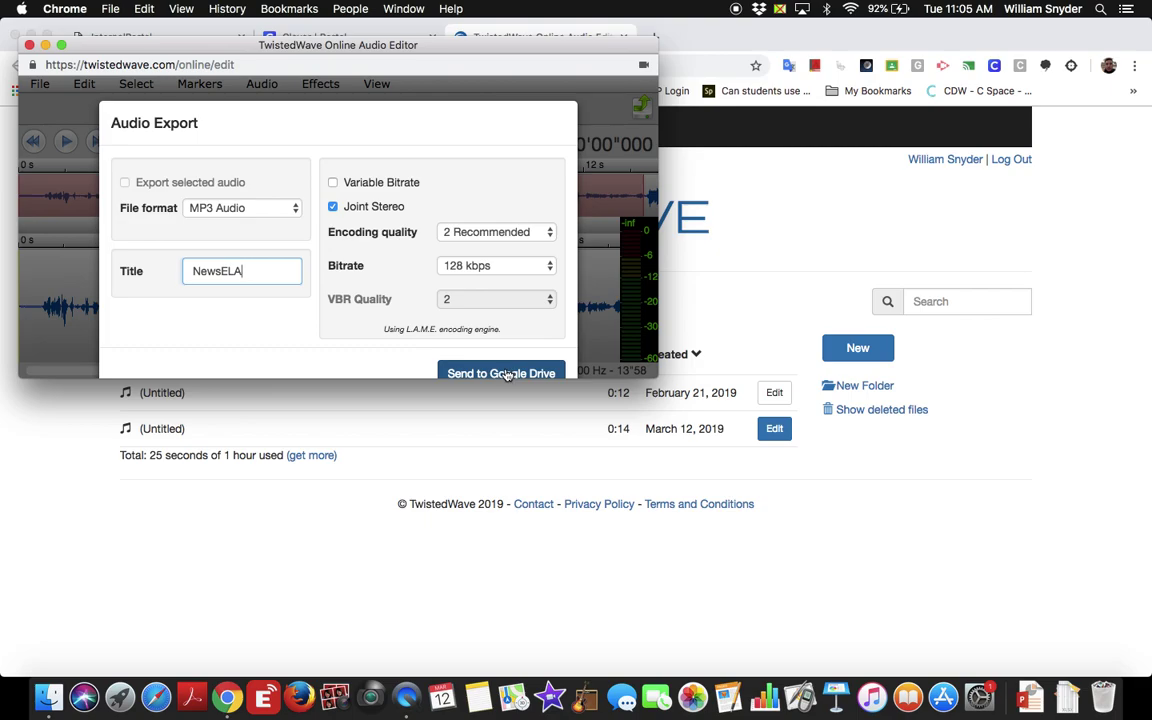
click(507, 373)
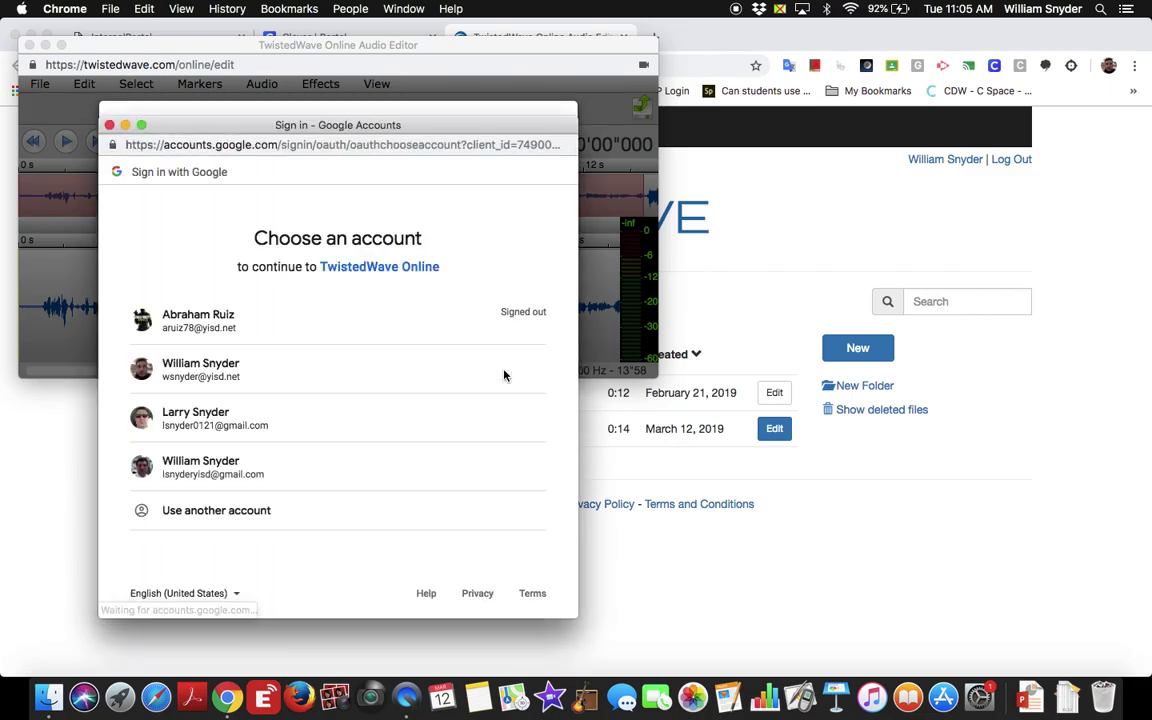
Authorize the upload with the school Google account and close the audio editor
click(224, 372)
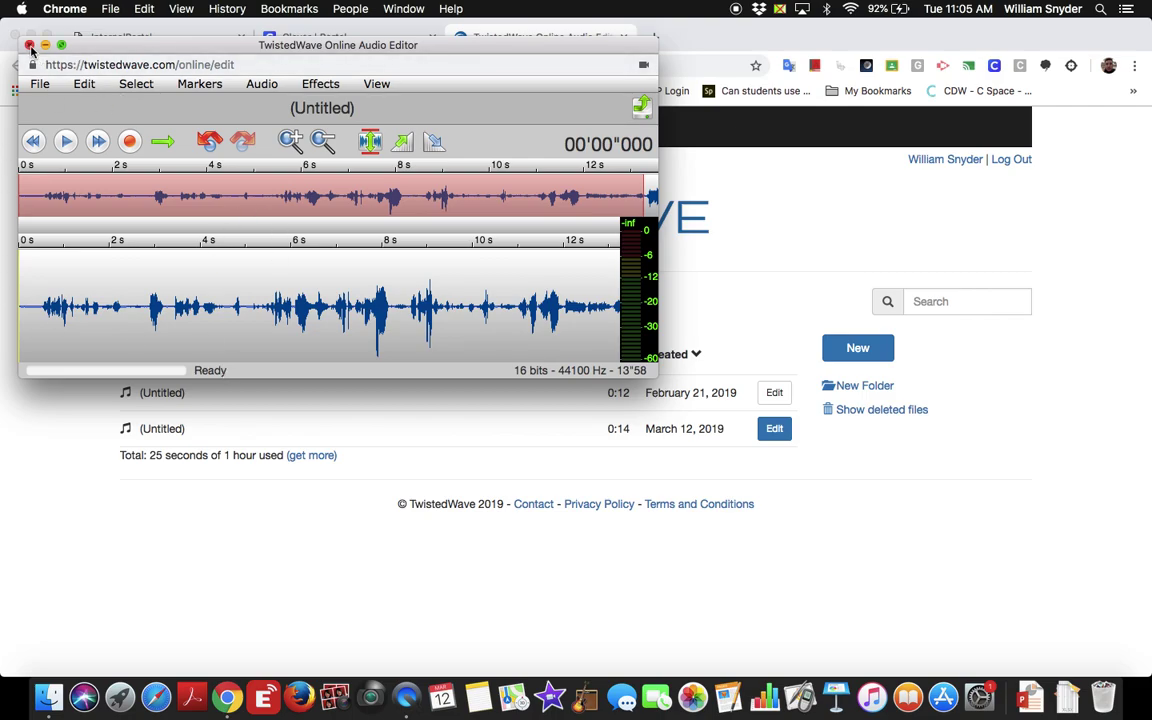
click(30, 46)
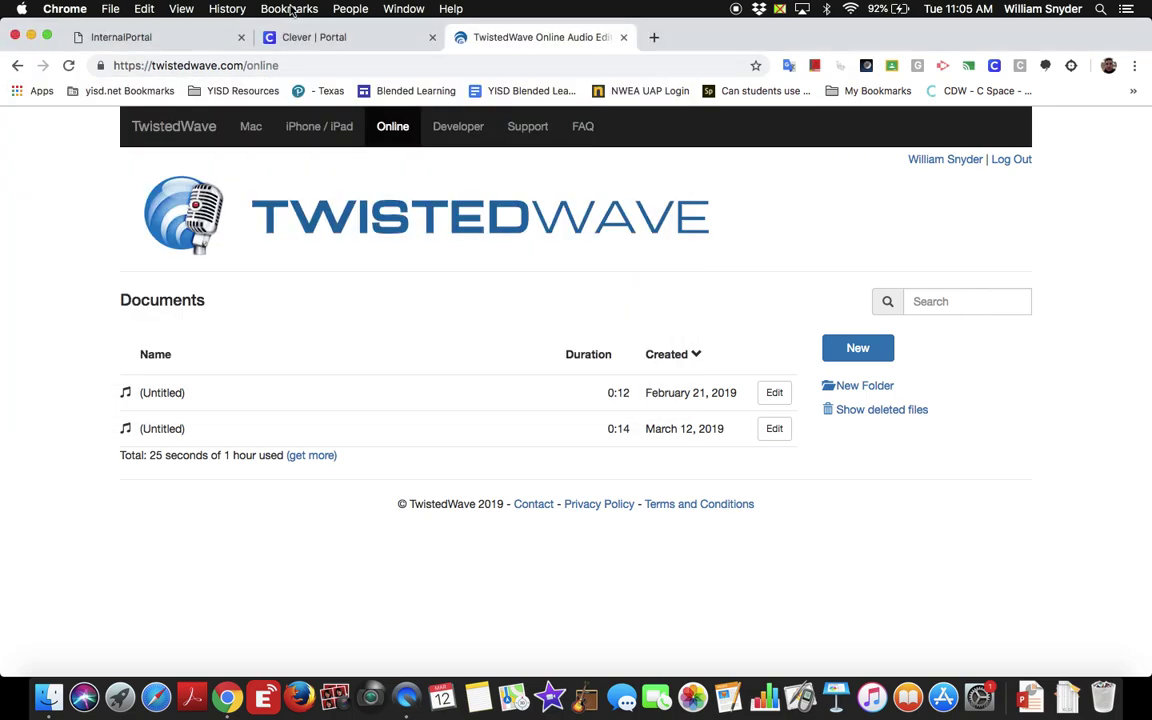
Switch to Google in another tab, confirm the signed-in account, and open Google Drive
click(198, 40)
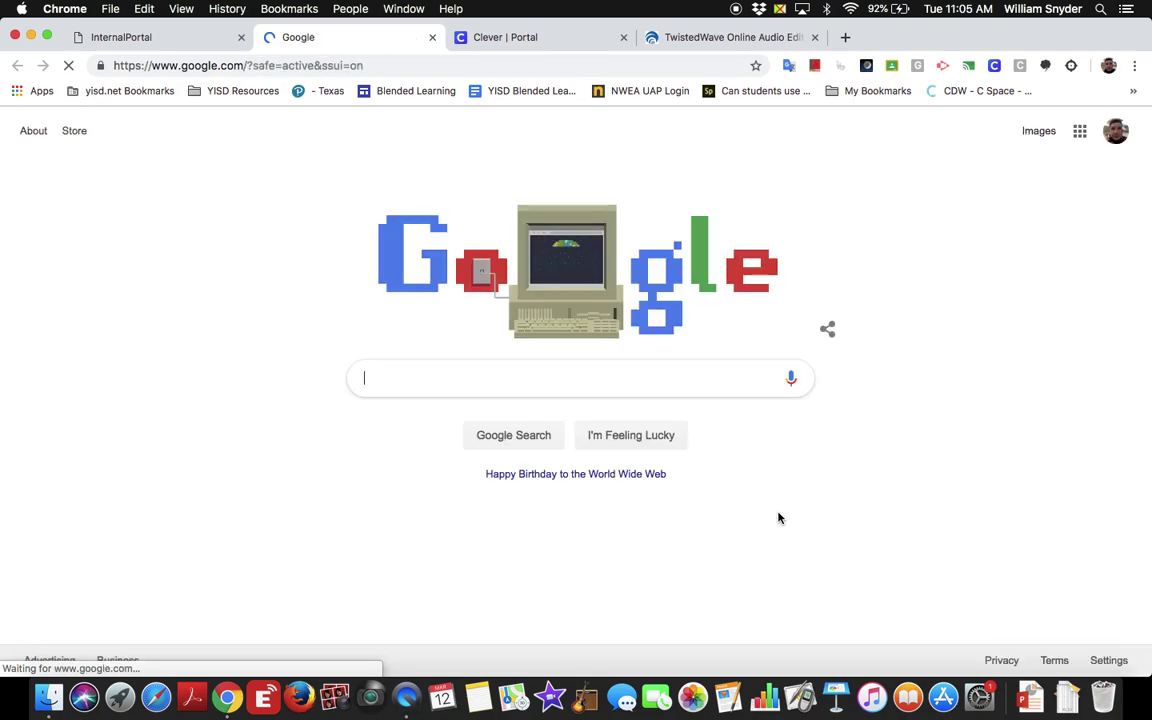
click(1114, 137)
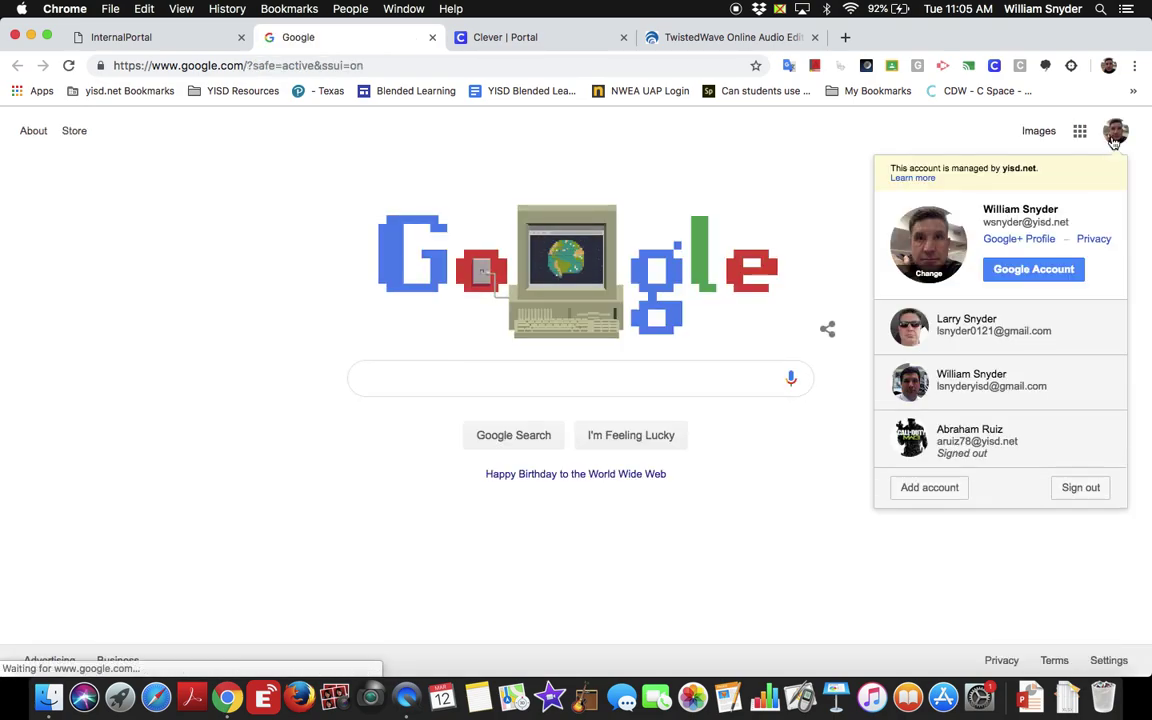
click(965, 136)
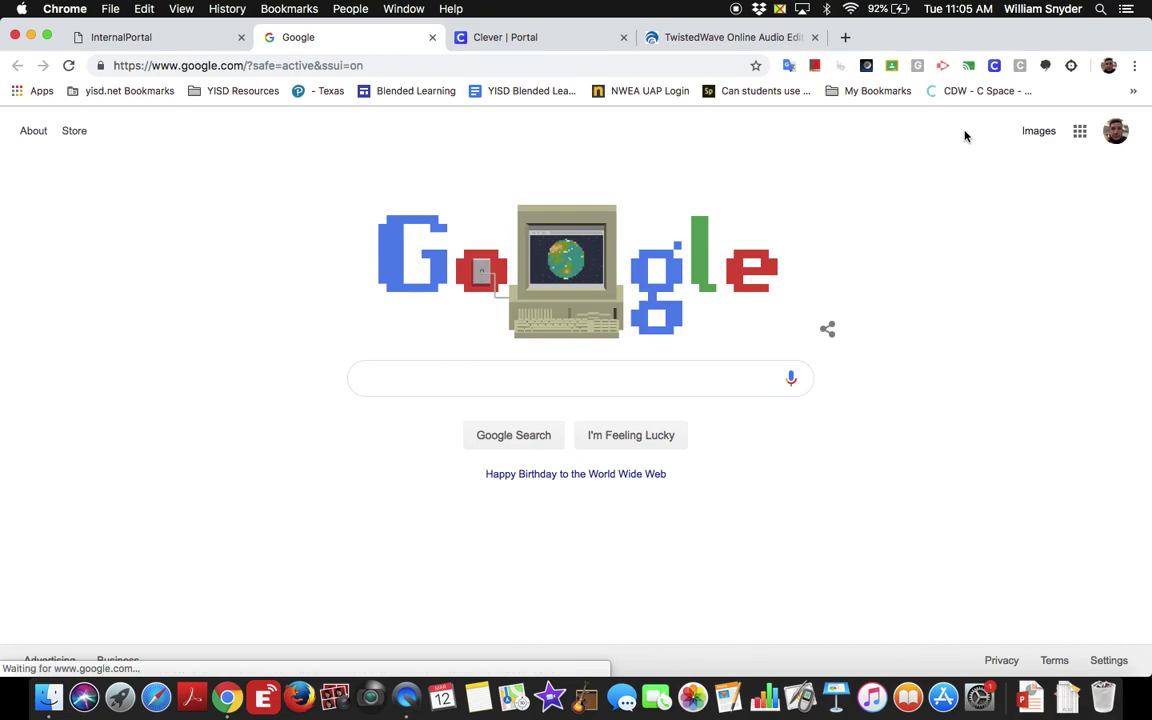
click(1080, 133)
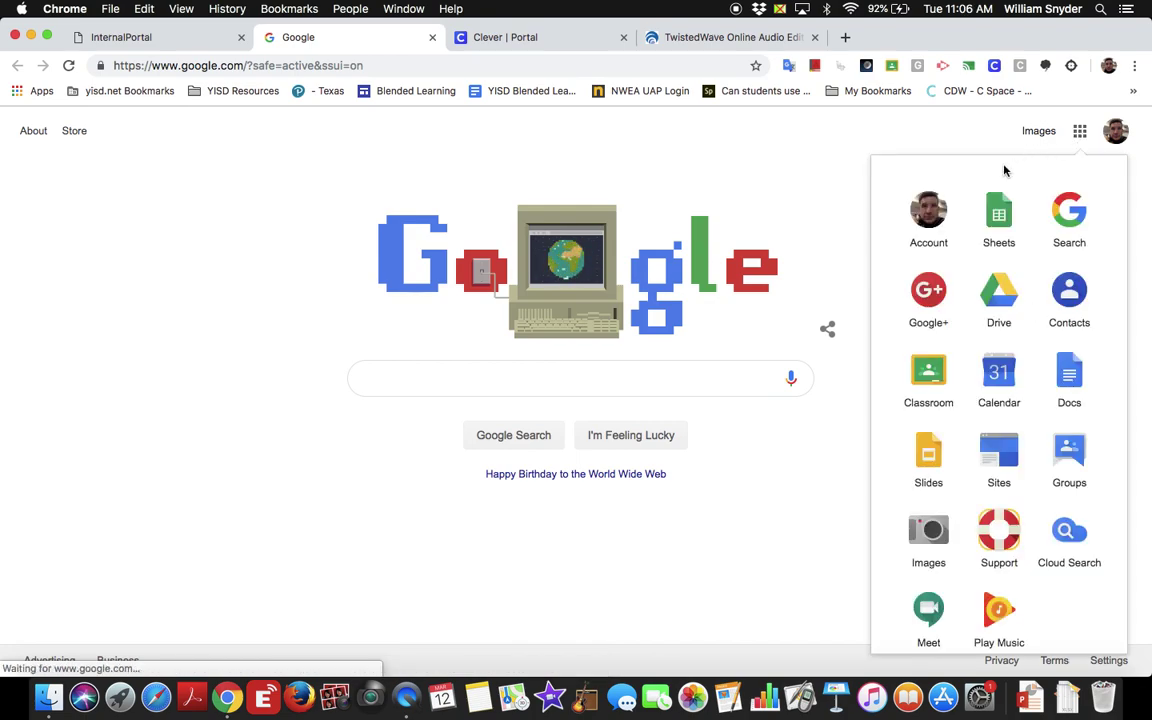
click(997, 322)
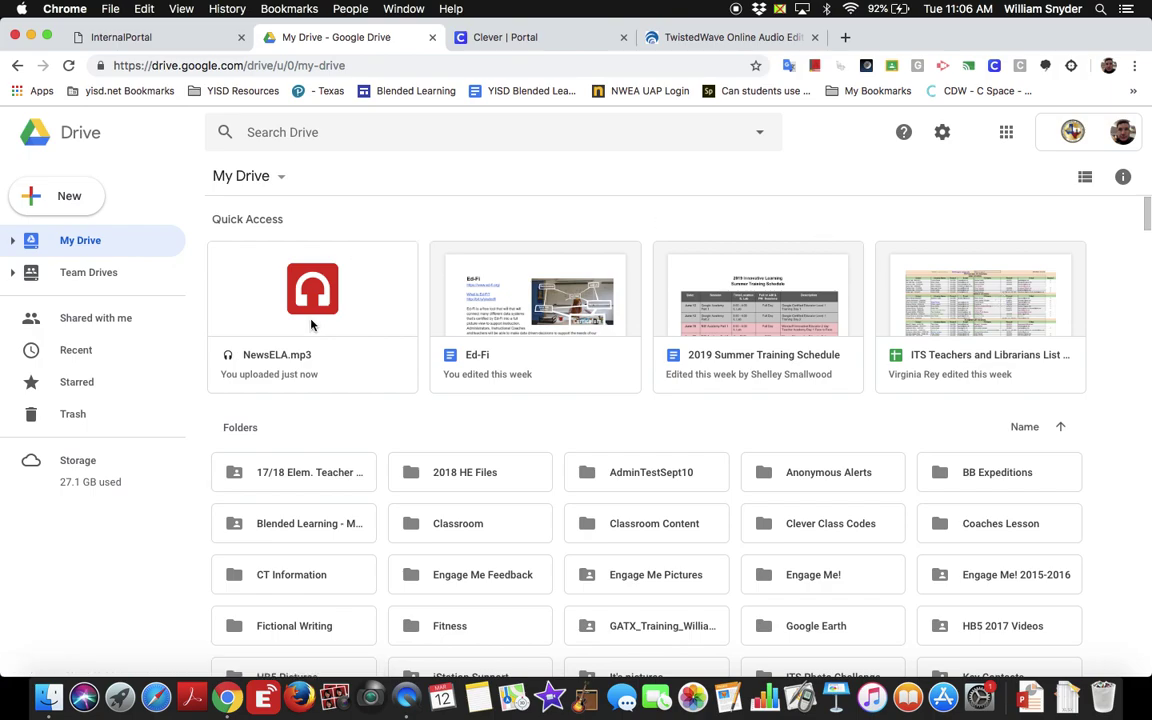
Search Drive for 'NewsELA' to list NewsELA.mp3 and related files
click(405, 122)
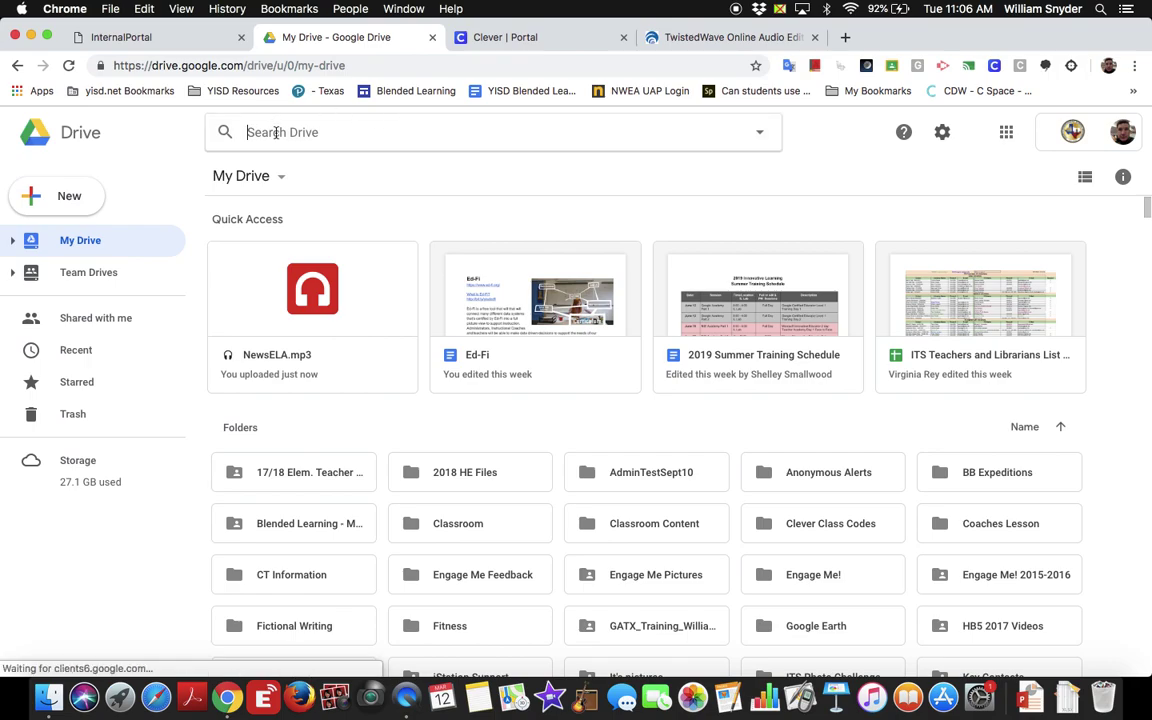
text(NewsELA)
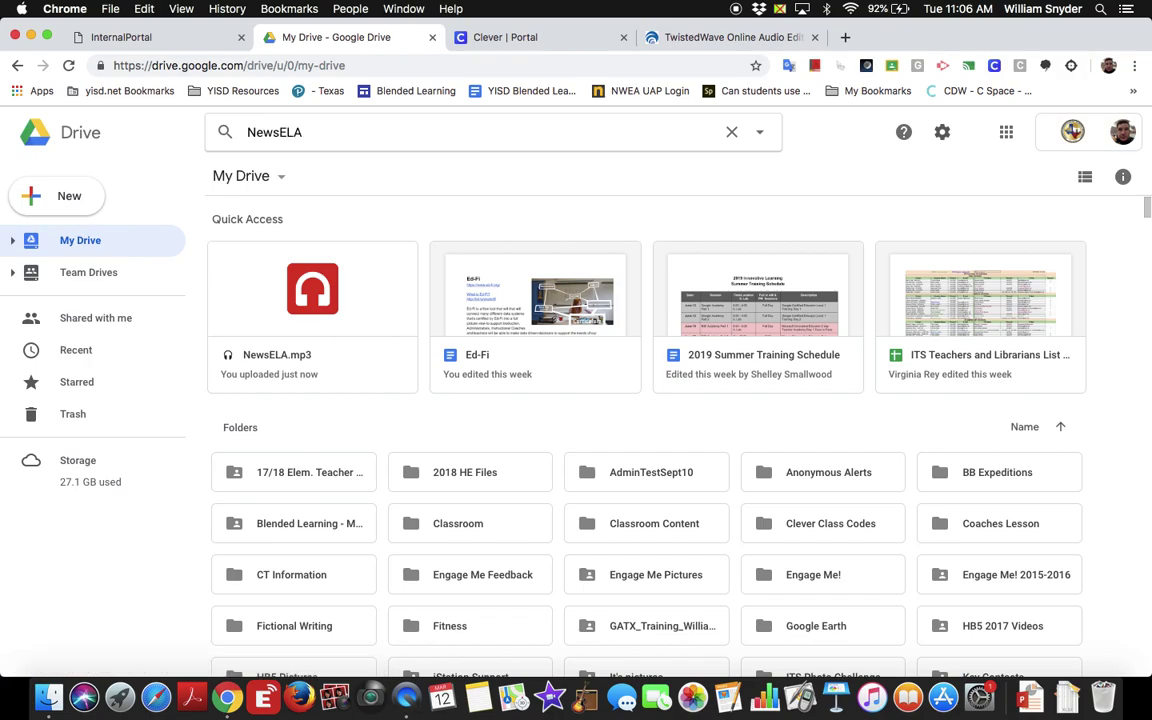
key(Return)
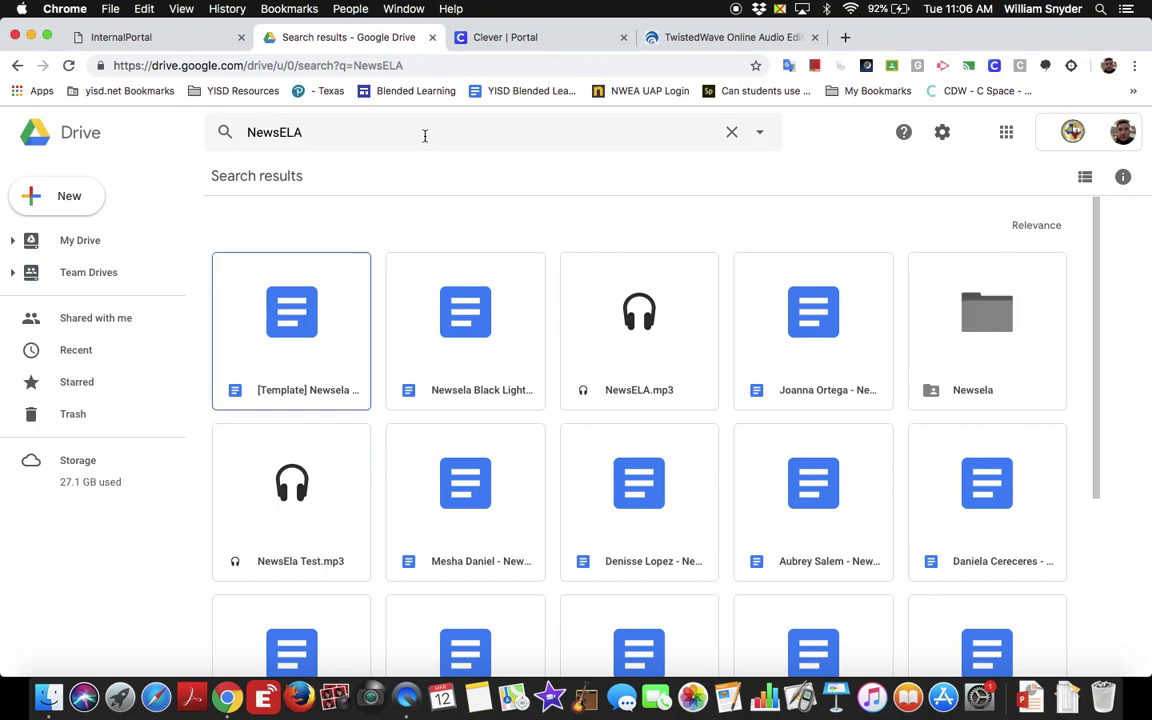
Open NewsELA.mp3 in Drive's preview player and pause playback at 0:02
click(641, 367)
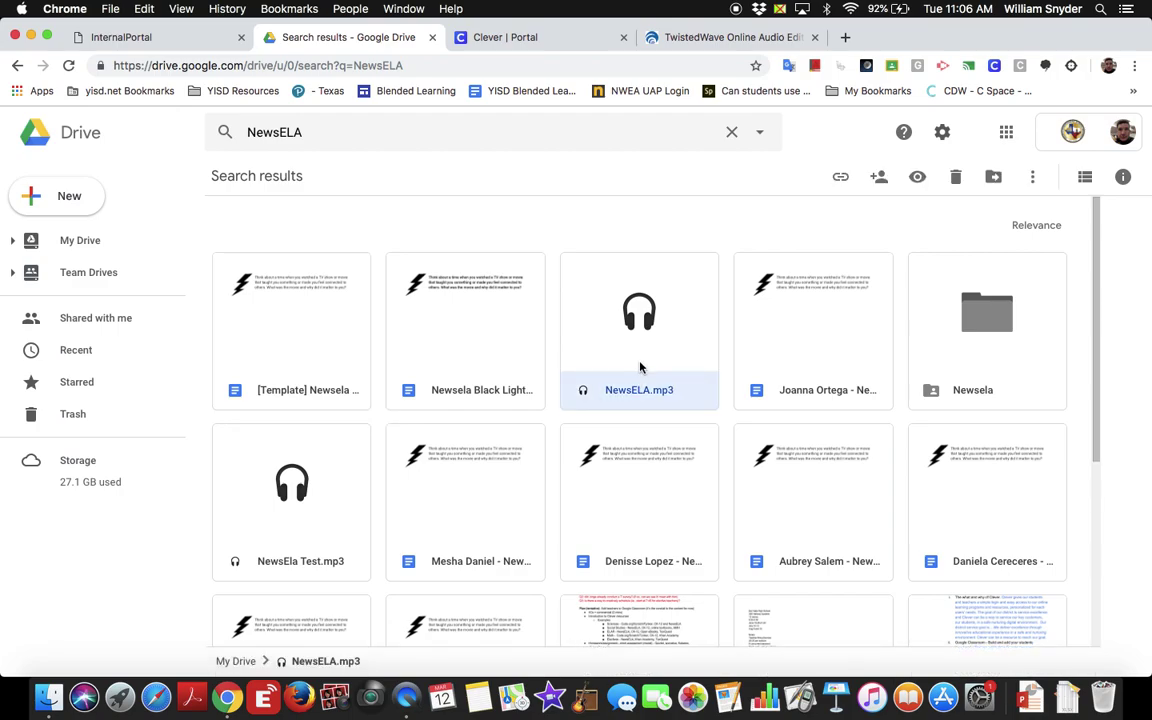
double_click(641, 367)
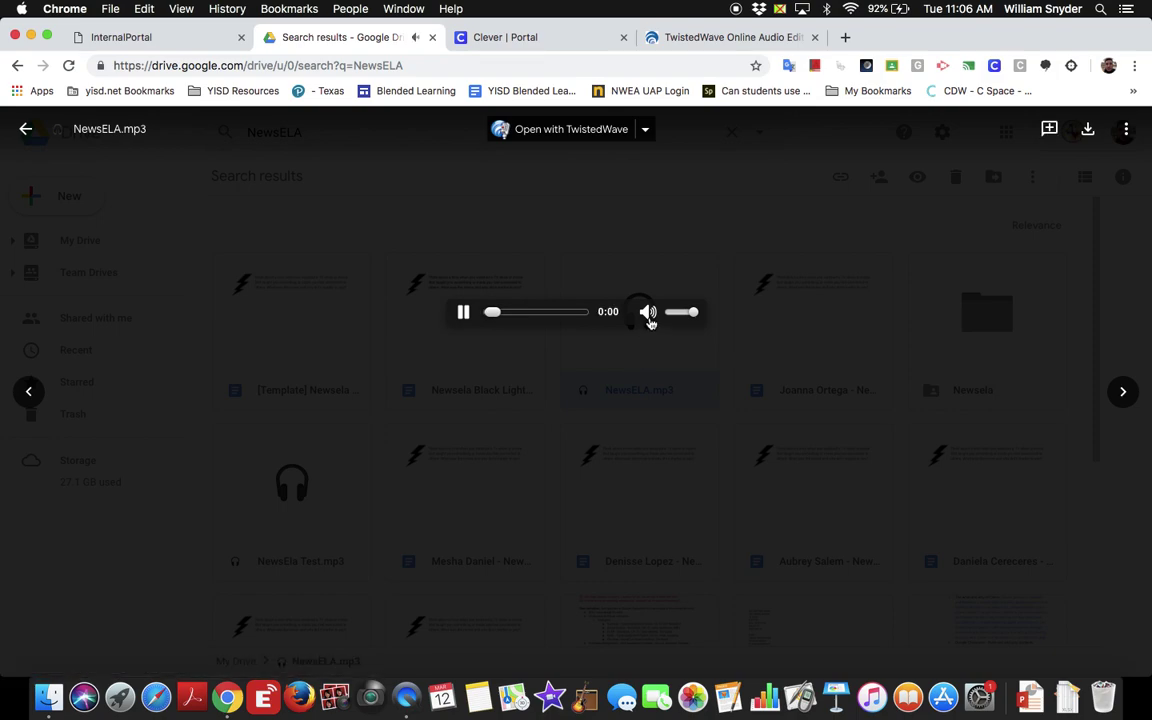
click(464, 313)
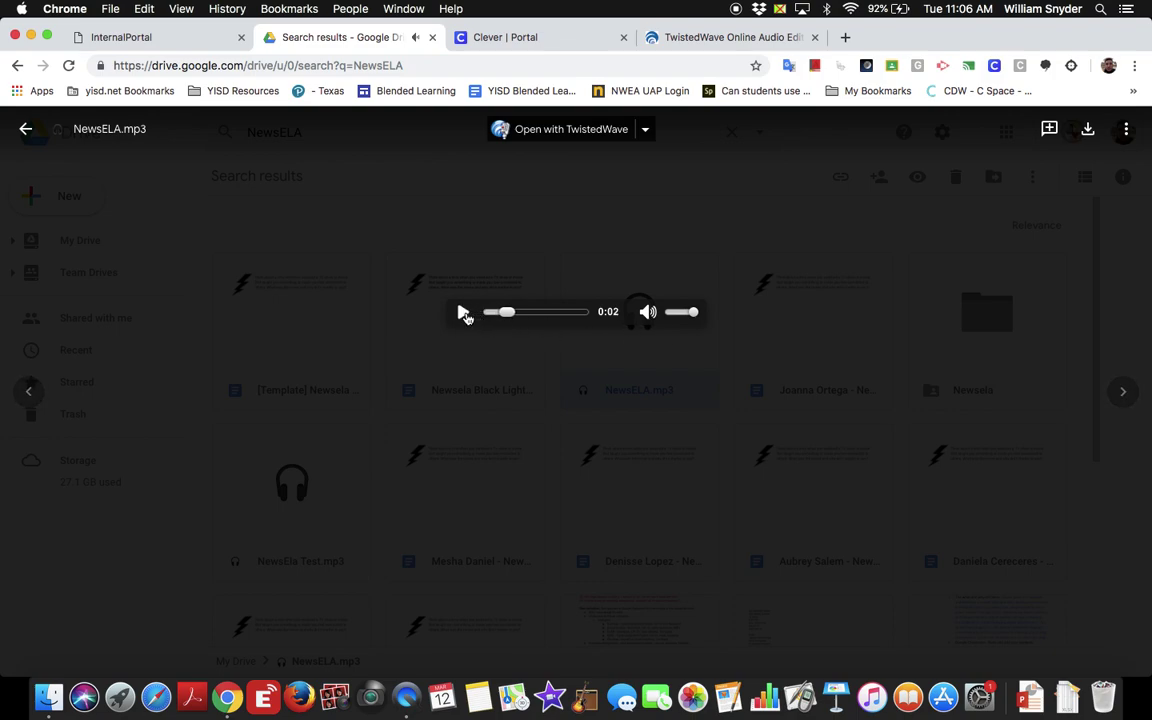